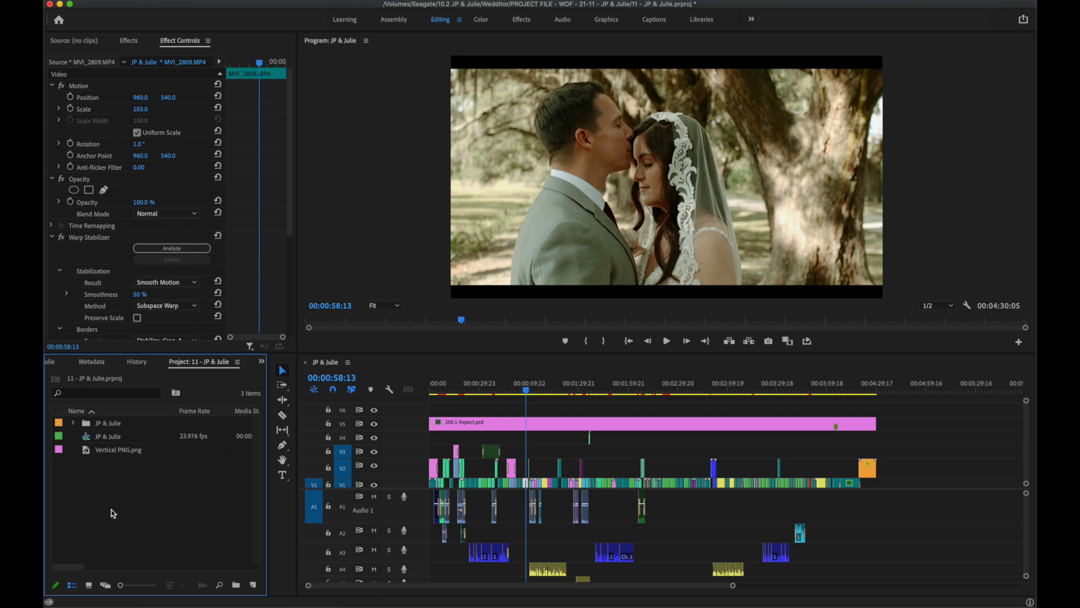
# Duplicate the finished wedding film sequence in the project.
pyautogui.click(109, 440)
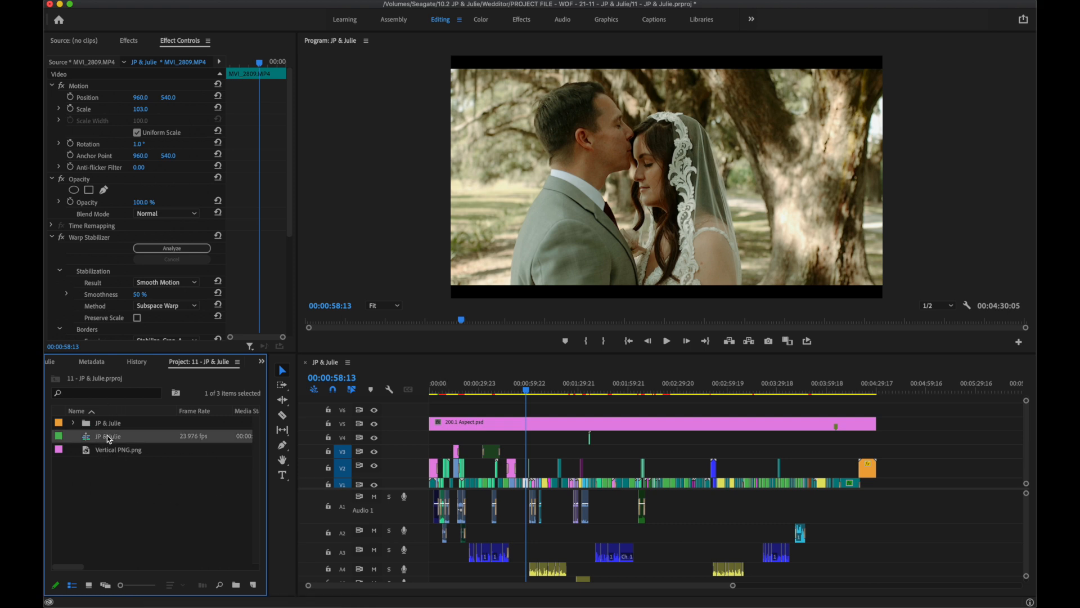
pyautogui.rightClick(137, 434)
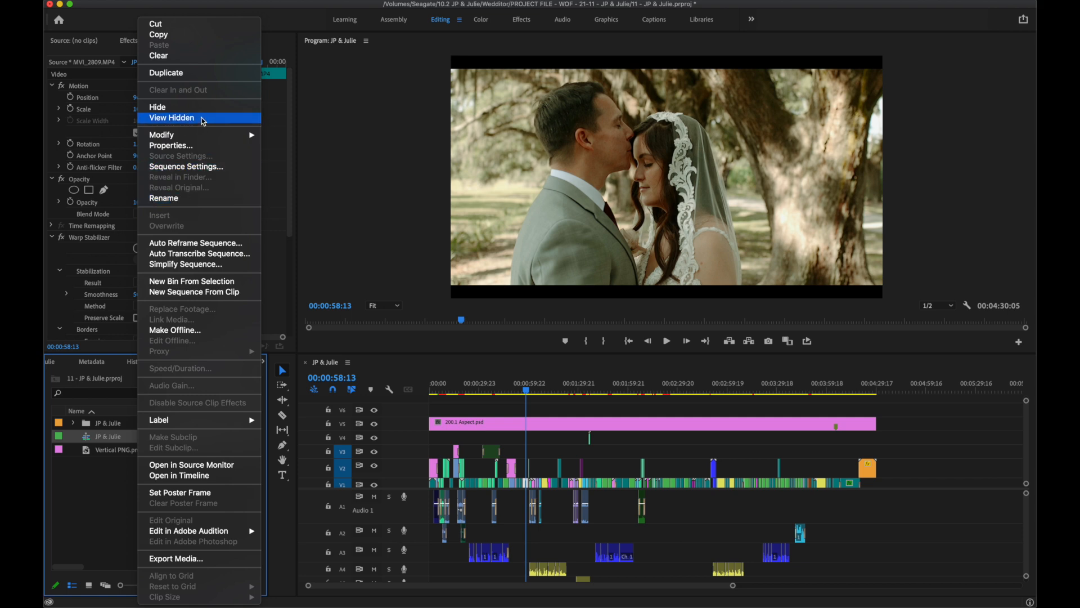
pyautogui.click(176, 75)
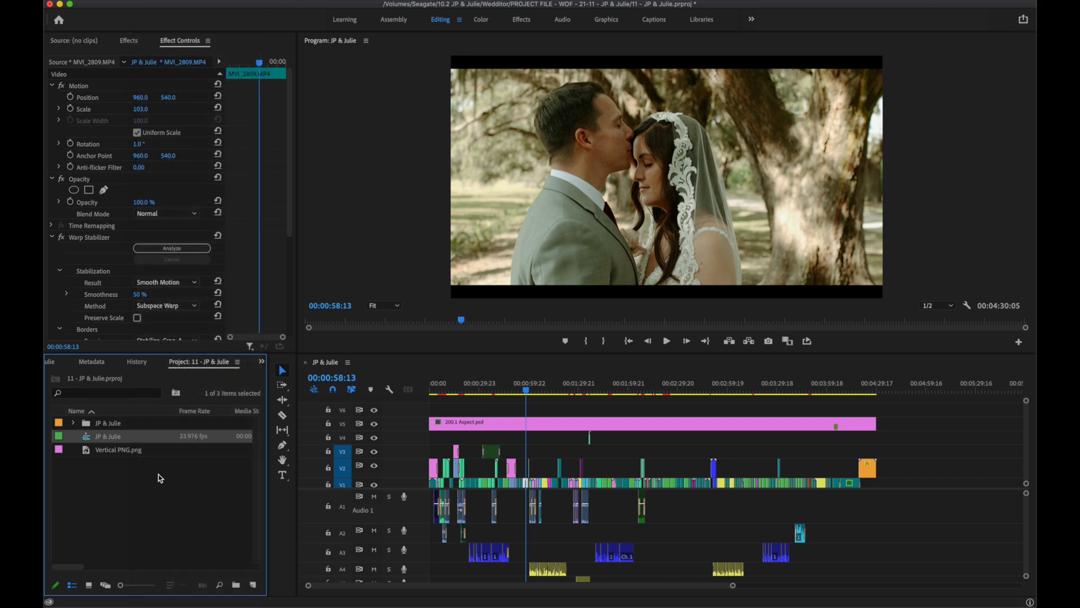
pyautogui.click(148, 504)
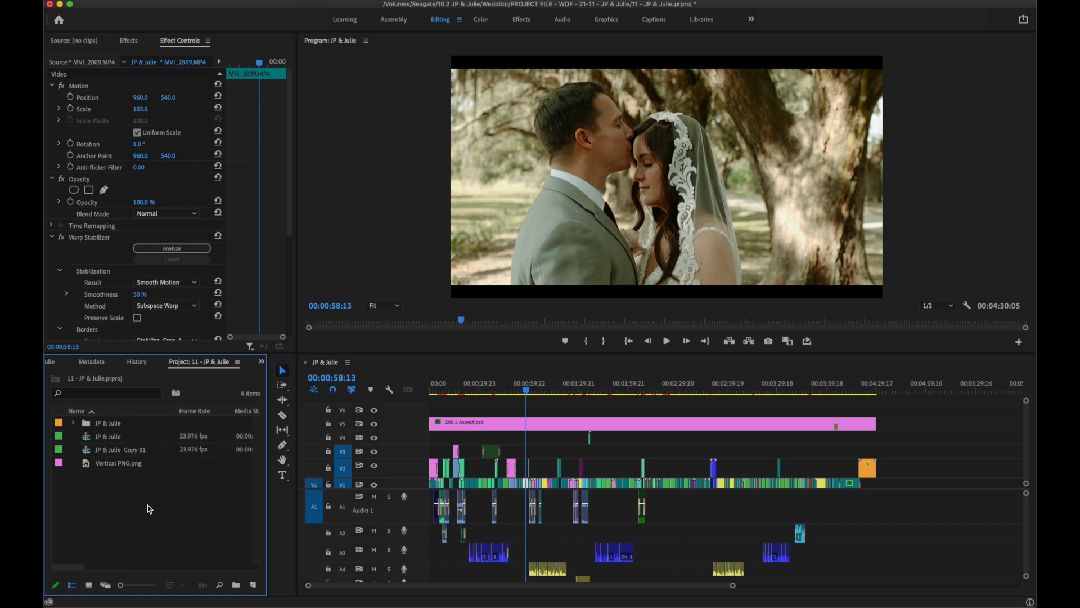
# Open the Copy 01 sequence in its own timeline and close the original sequence's timeline.
pyautogui.doubleClick(89, 449)
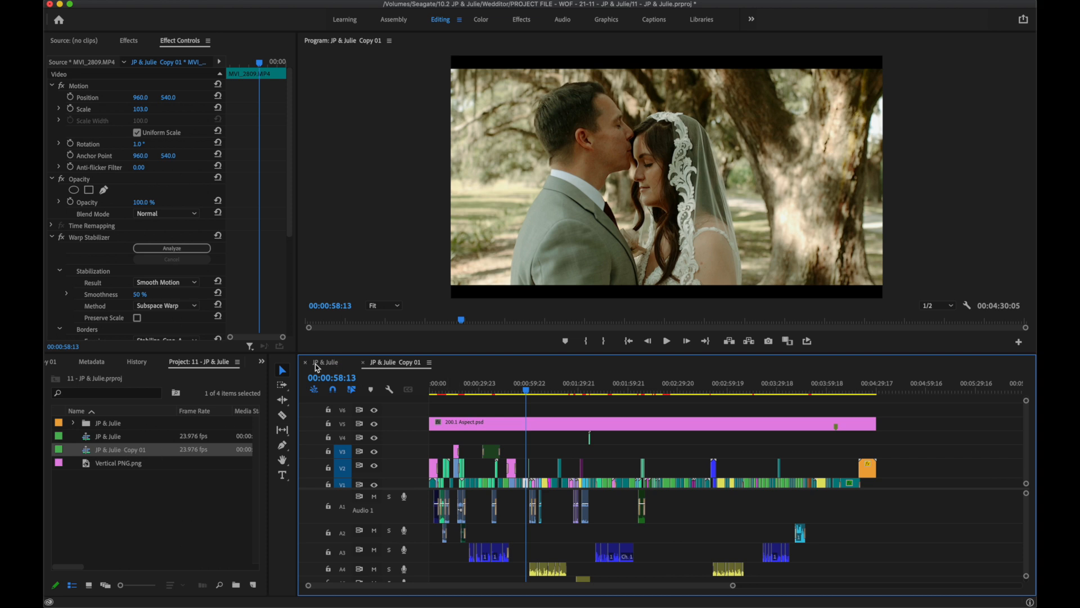
pyautogui.click(334, 362)
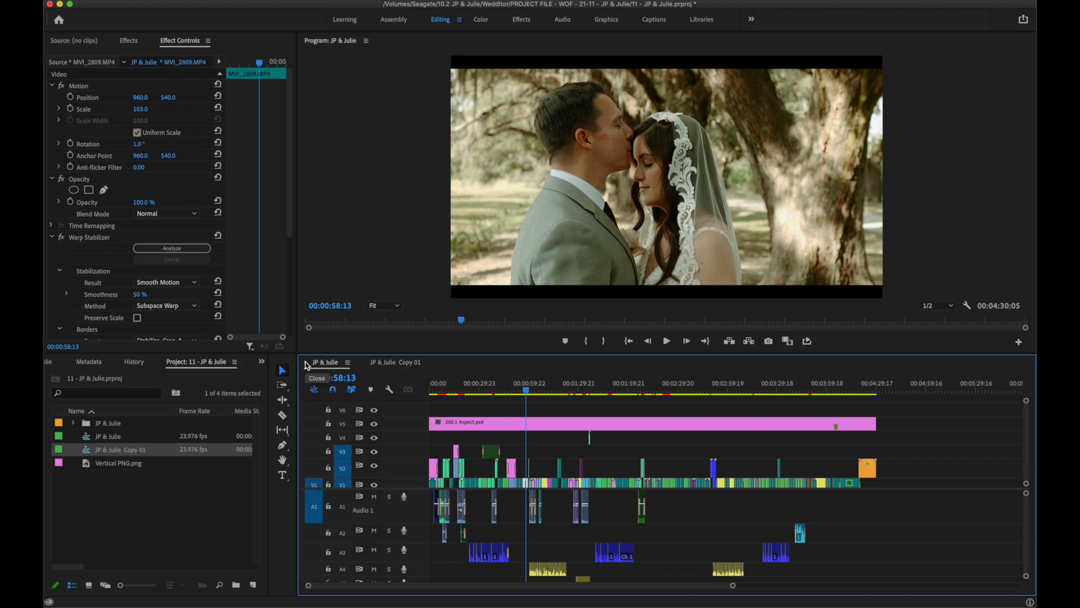
pyautogui.click(305, 362)
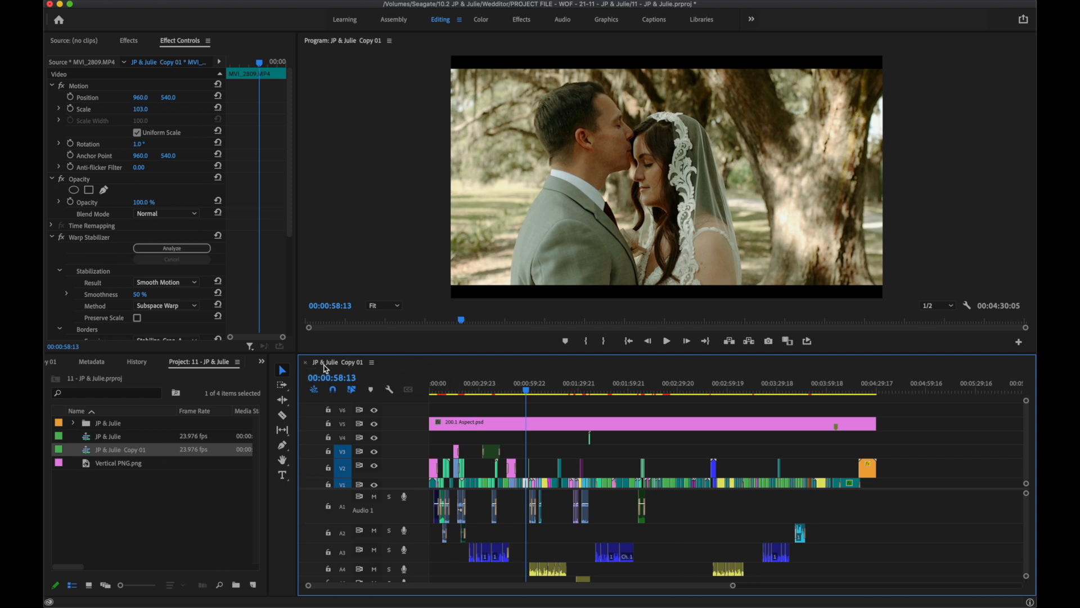
# Rename the duplicated sequence, replacing "Copy 01" with "Instagram".
pyautogui.click(122, 450)
pyautogui.press('BackSpace')
pyautogui.press('BackSpace')
pyautogui.press('BackSpace')
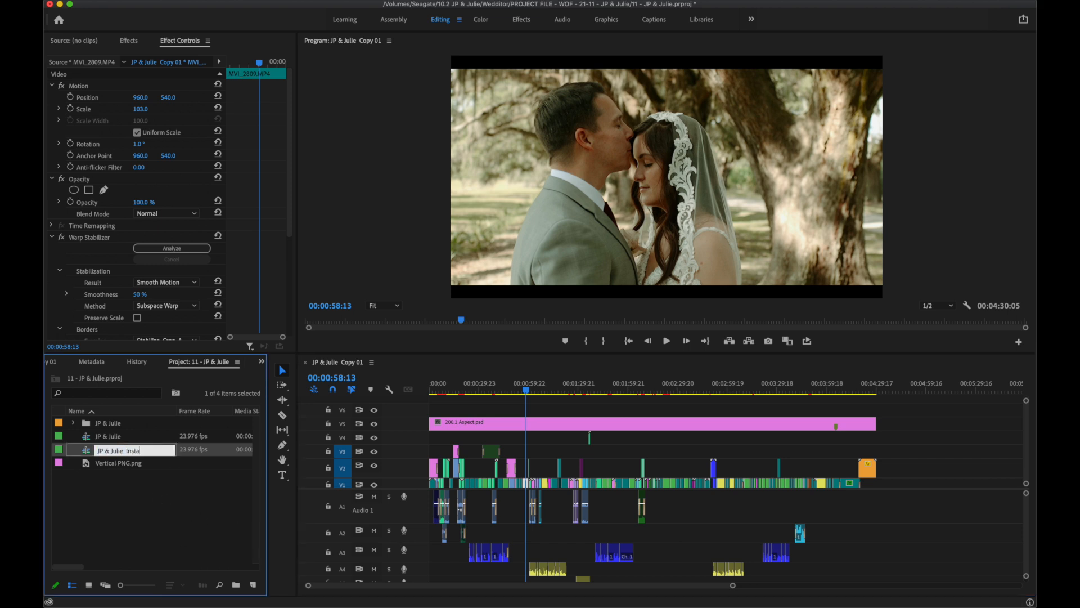
pyautogui.write('Instagram')
pyautogui.press('Return')
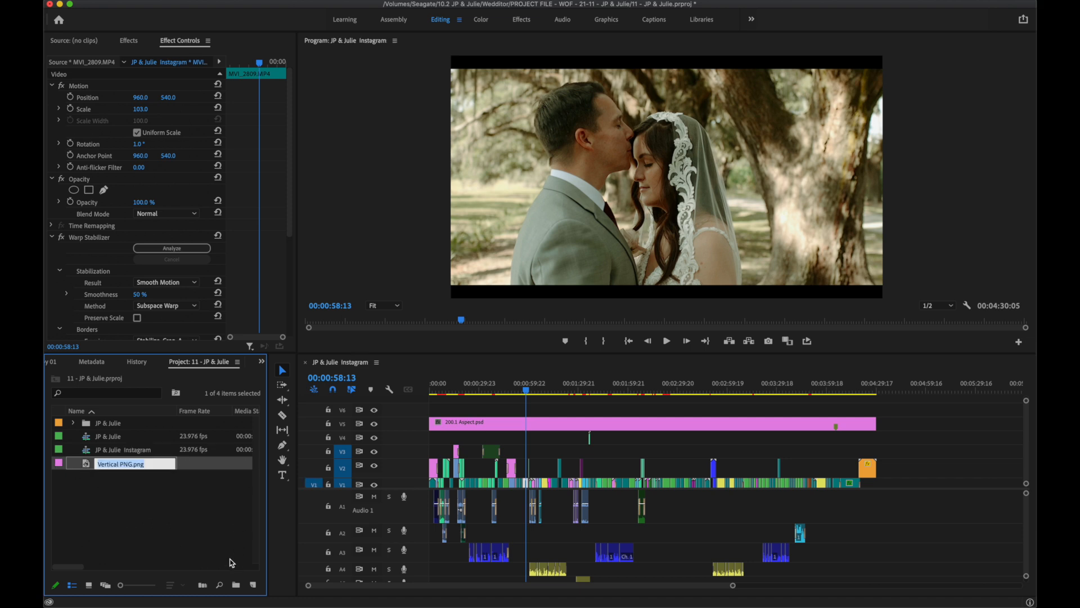
# Replace the 200.1 Aspect.psd overlay on track V5 with Vertical PNG.png, spanning the whole length of the sequence.
pyautogui.click(466, 425)
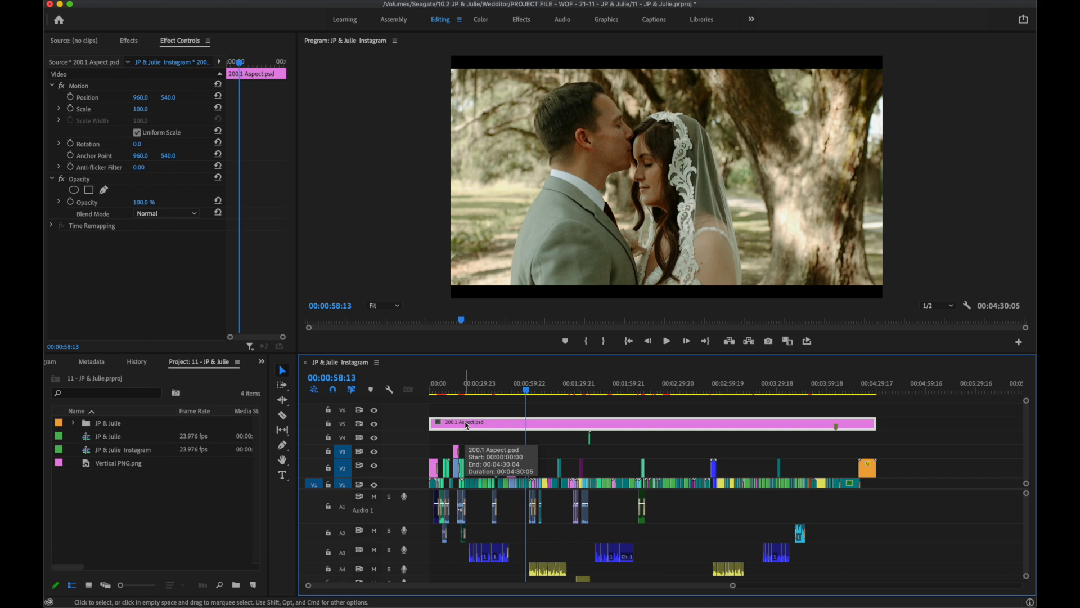
pyautogui.press('Delete')
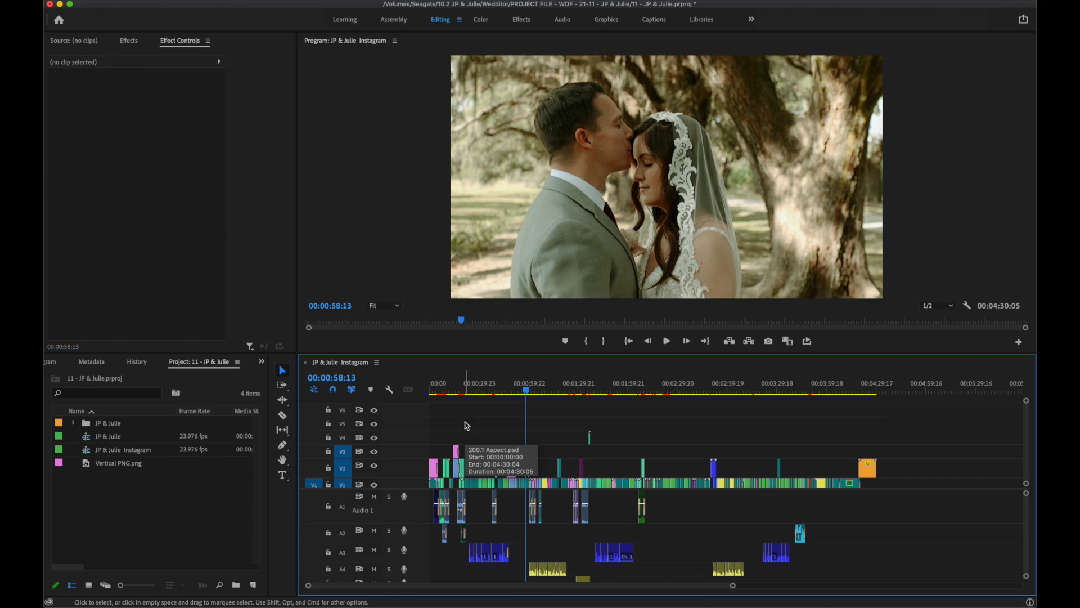
pyautogui.click(91, 465)
pyautogui.moveTo(92, 467); pyautogui.dragTo(882, 422)
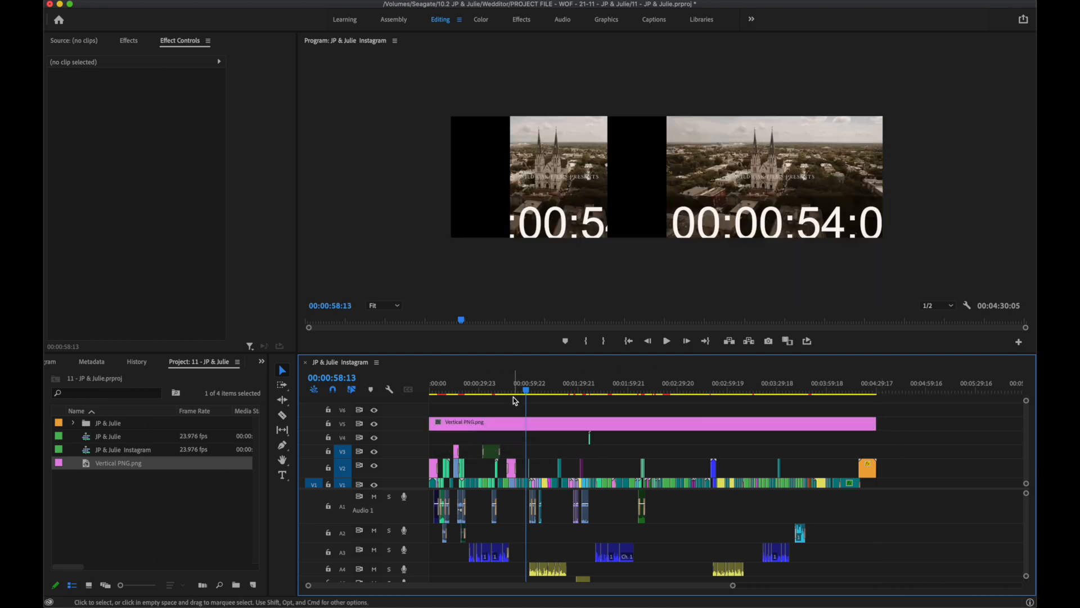
# Scrub through the opening shots to check how they are framed inside the vertical overlay.
pyautogui.click(460, 394)
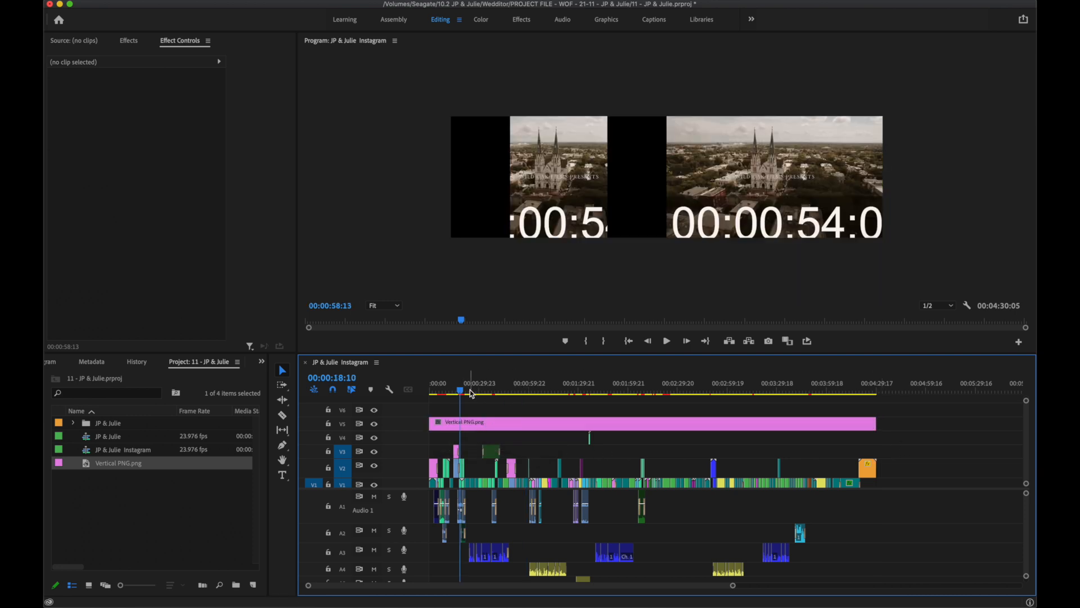
pyautogui.moveTo(458, 394); pyautogui.dragTo(455, 392)
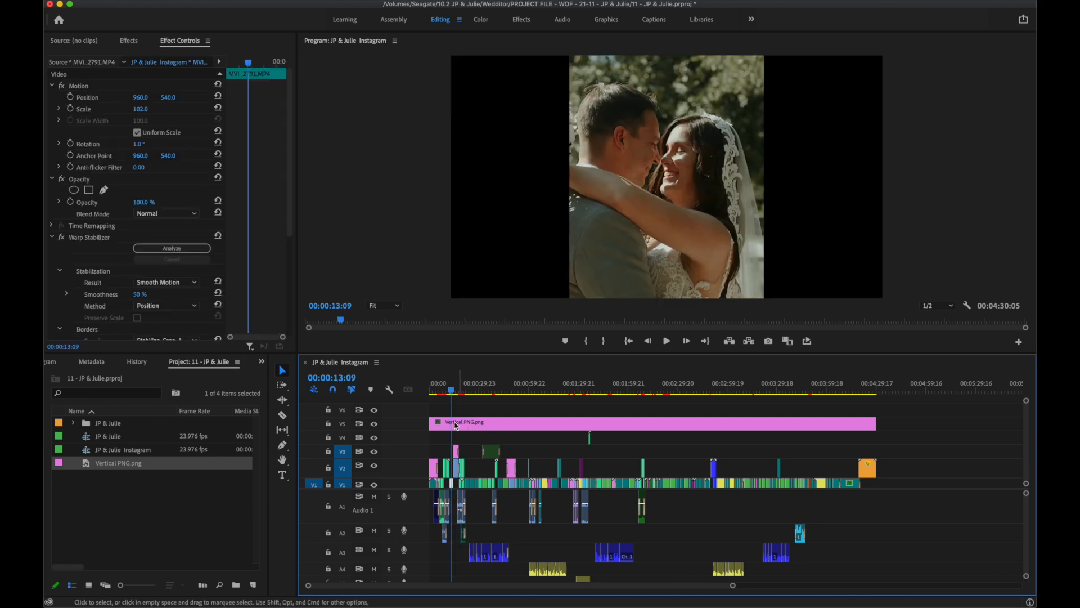
pyautogui.click(434, 393)
pyautogui.moveTo(433, 392); pyautogui.dragTo(447, 395)
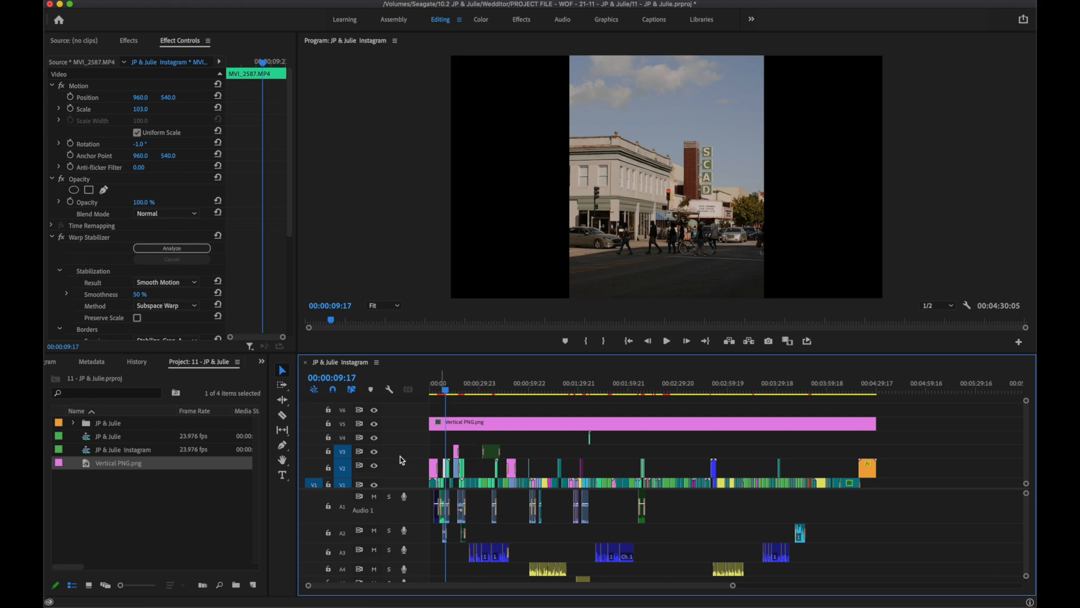
pyautogui.scroll(-3, 910, 519)
pyautogui.scroll(3, 894, 521)
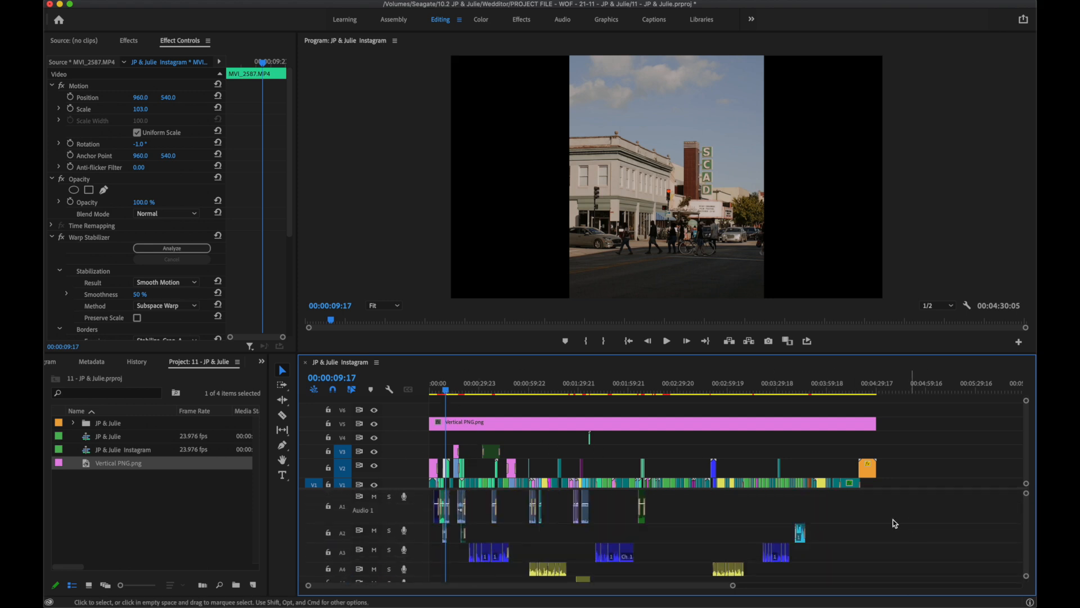
pyautogui.moveTo(446, 394); pyautogui.dragTo(439, 398)
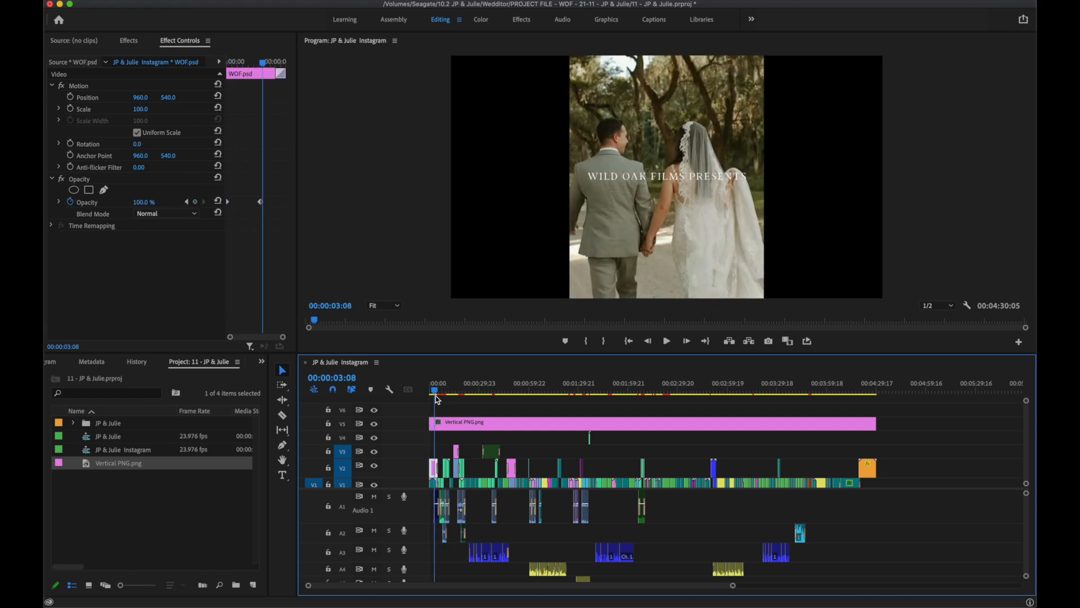
# Delete the dark green clip on track V3 of the Instagram sequence.
pyautogui.press('=')
pyautogui.press('=')
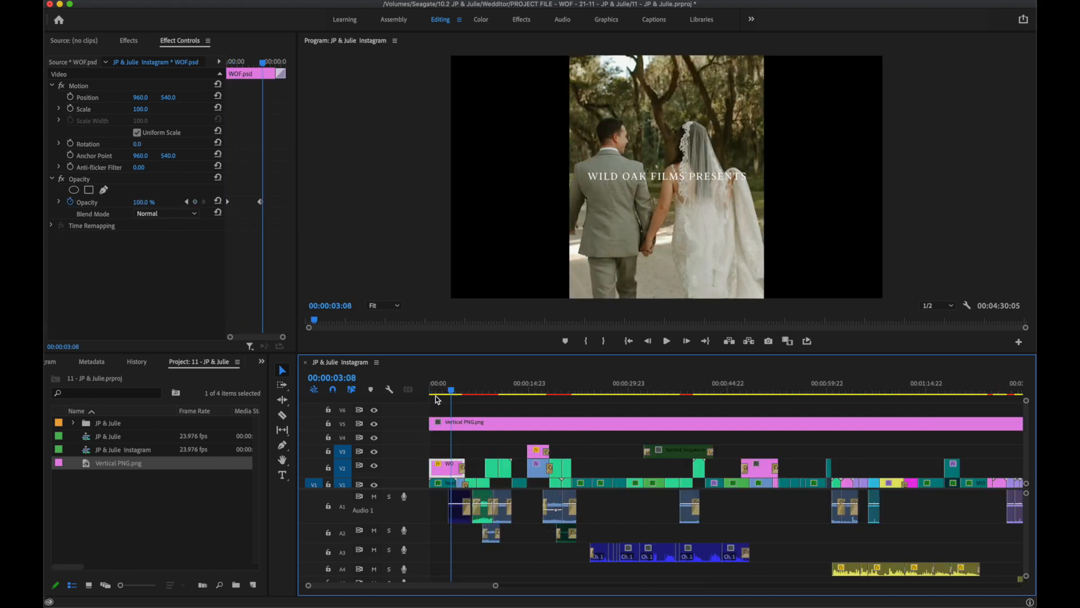
pyautogui.click(677, 452)
pyautogui.press('Delete')
# Reframe the fountain clip at 00:00:06:09 by setting its horizontal position to 864.
pyautogui.click(458, 394)
pyautogui.moveTo(459, 394); pyautogui.dragTo(470, 398)
pyautogui.moveTo(145, 98); pyautogui.dragTo(90, 97)
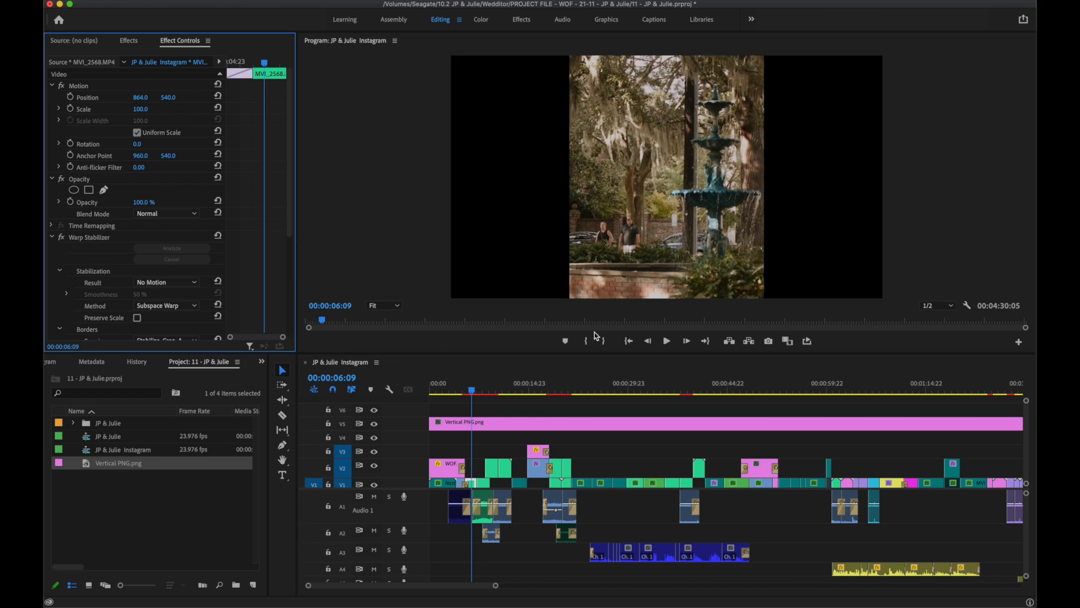
# Increase the horizontal position of the clip around 20 seconds, and set the walking couple's clip at 00:00:28:21 to 1268.
pyautogui.click(484, 394)
pyautogui.moveTo(483, 393); pyautogui.dragTo(567, 397)
pyautogui.moveTo(141, 97); pyautogui.dragTo(201, 135)
pyautogui.moveTo(580, 392); pyautogui.dragTo(620, 394)
pyautogui.moveTo(144, 100); pyautogui.dragTo(275, 102)
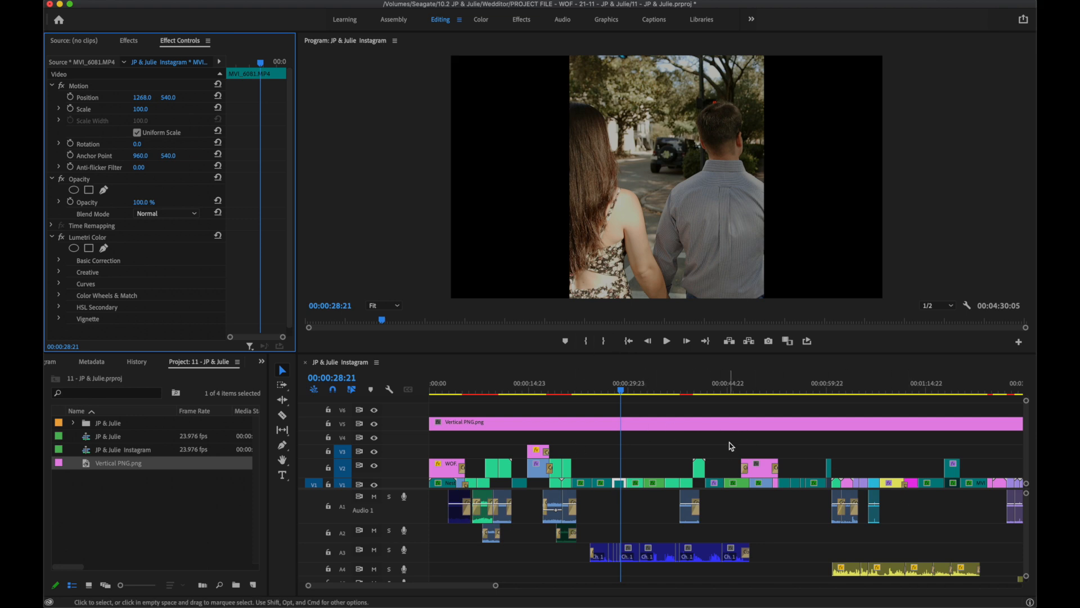
# With the playhead at 00:04:12:01, open the media export settings and set the output video width to 864.
pyautogui.scroll(-15, 730, 446)
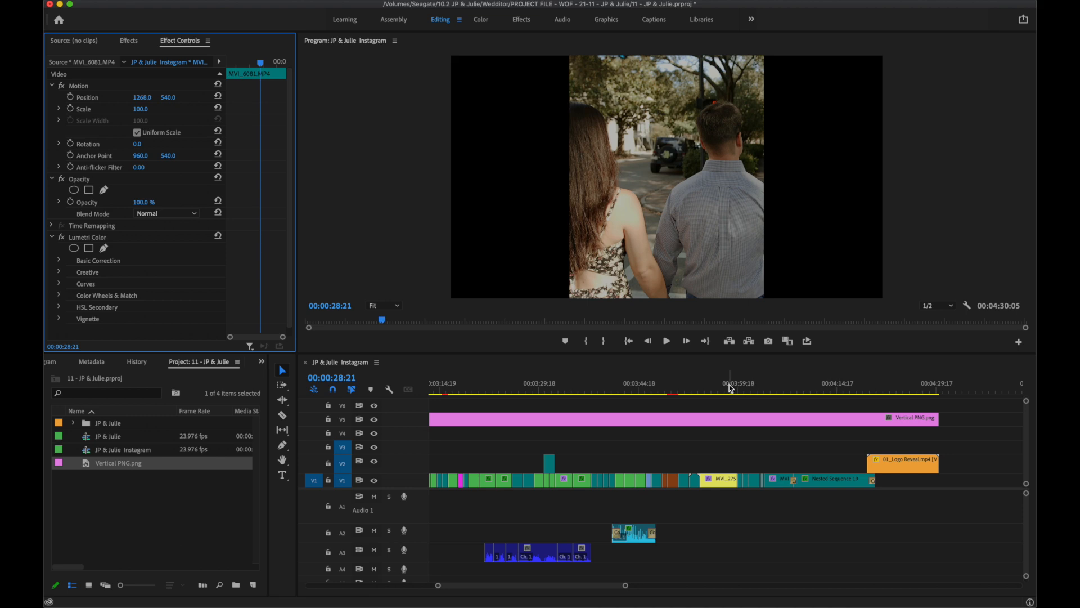
pyautogui.moveTo(768, 390); pyautogui.dragTo(819, 394)
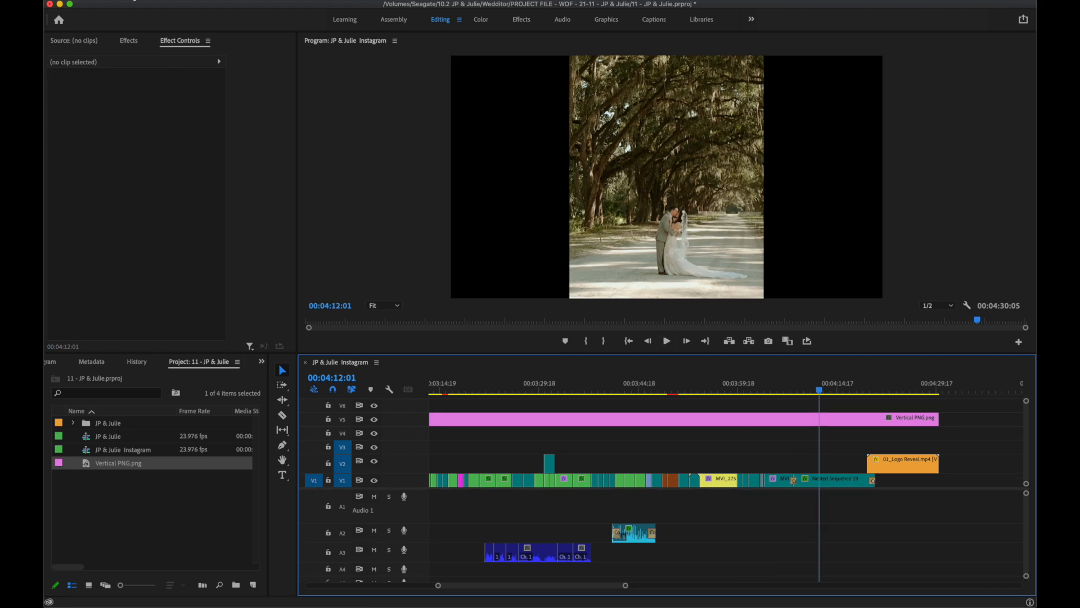
pyautogui.click(139, 1)
pyautogui.moveTo(189, 301)
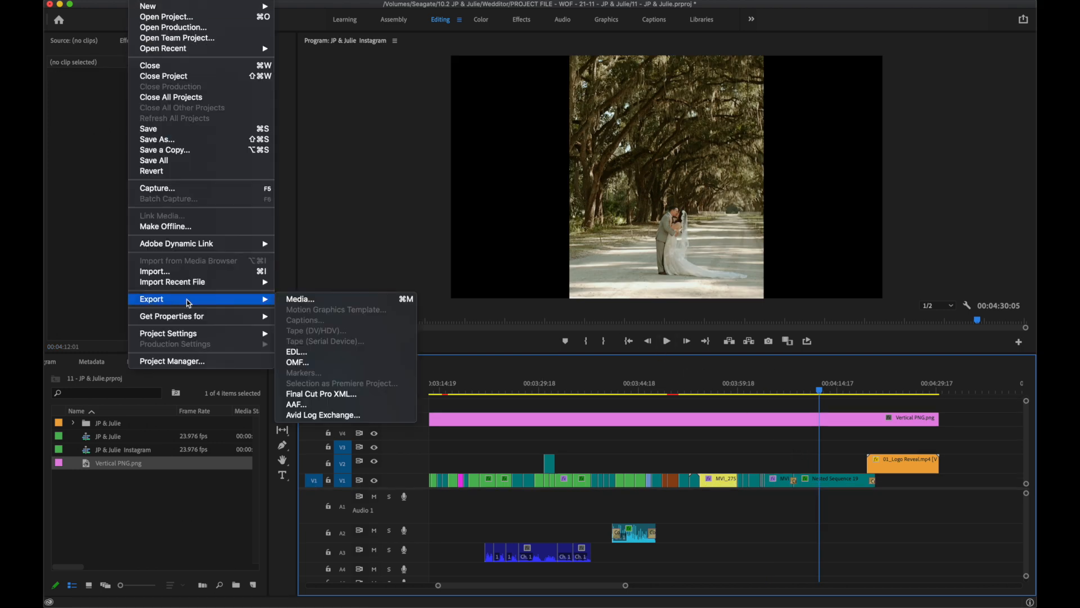
pyautogui.click(308, 300)
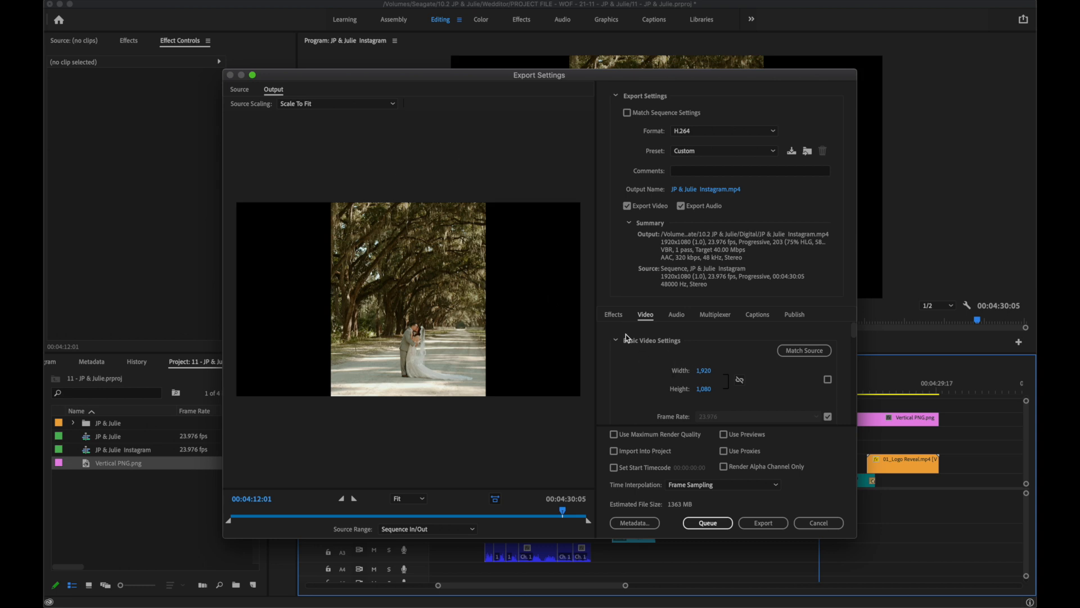
pyautogui.click(704, 372)
pyautogui.write('864')
pyautogui.press('Return')
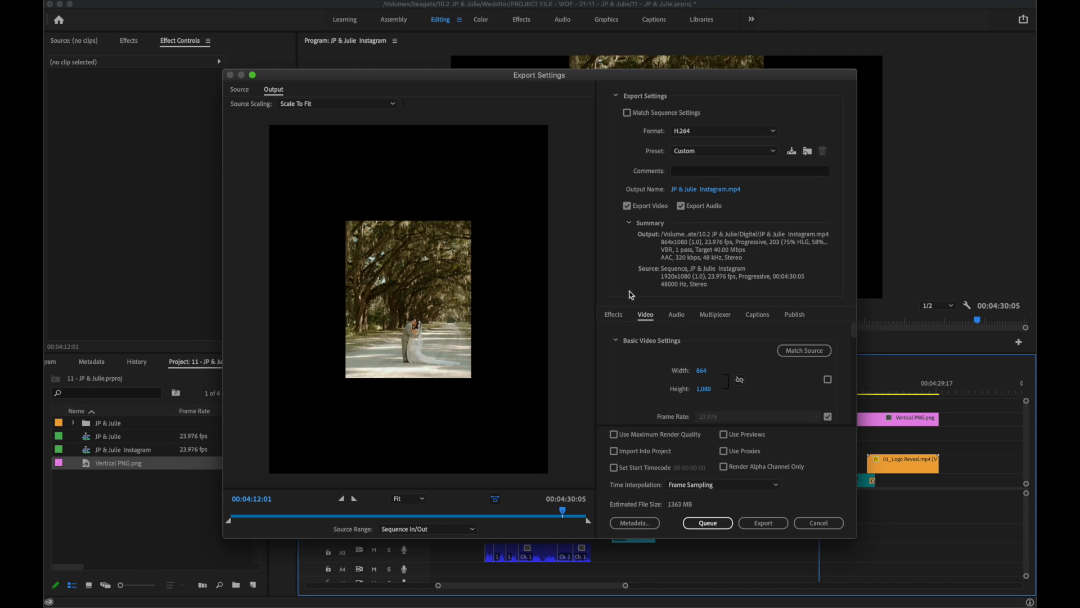
# Crop the export source by 528 pixels on the left and 528 pixels on the right.
pyautogui.click(241, 90)
pyautogui.click(238, 104)
pyautogui.click(268, 104)
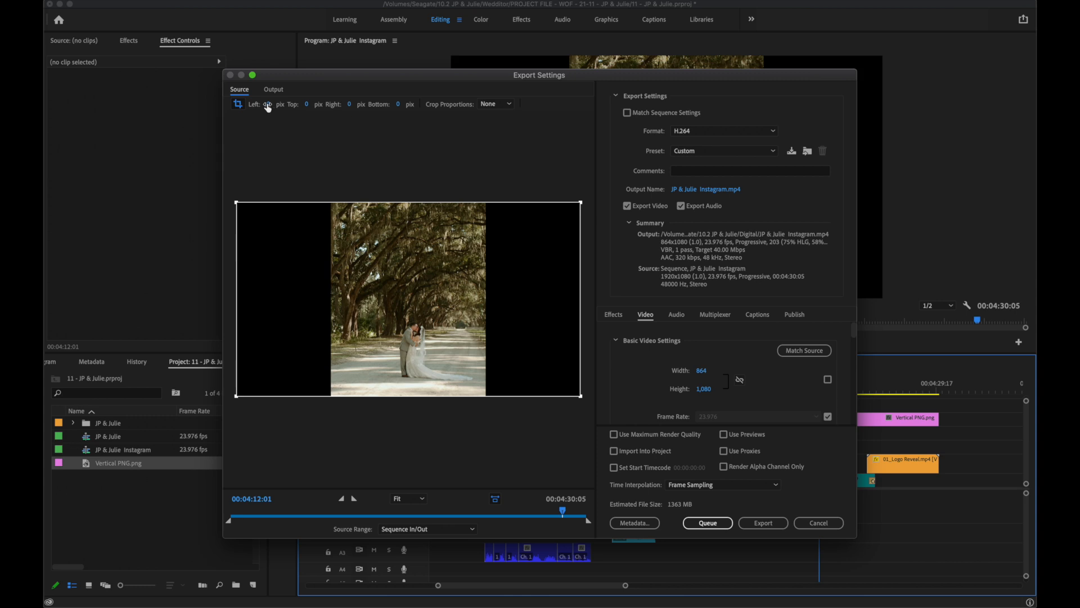
pyautogui.write('528')
pyautogui.press('Return')
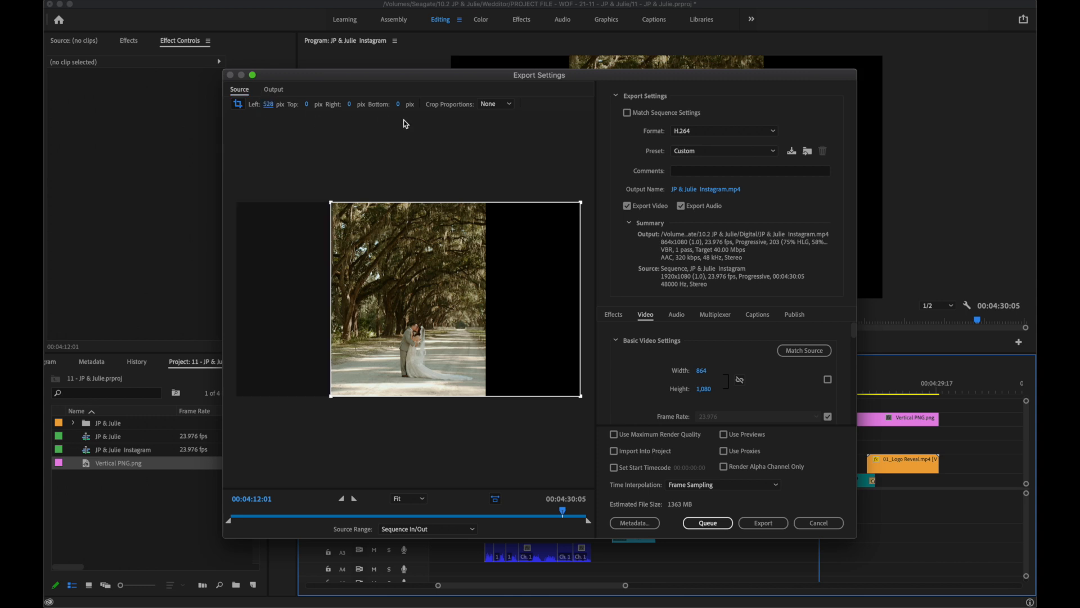
pyautogui.click(349, 104)
pyautogui.write('528')
pyautogui.press('Return')
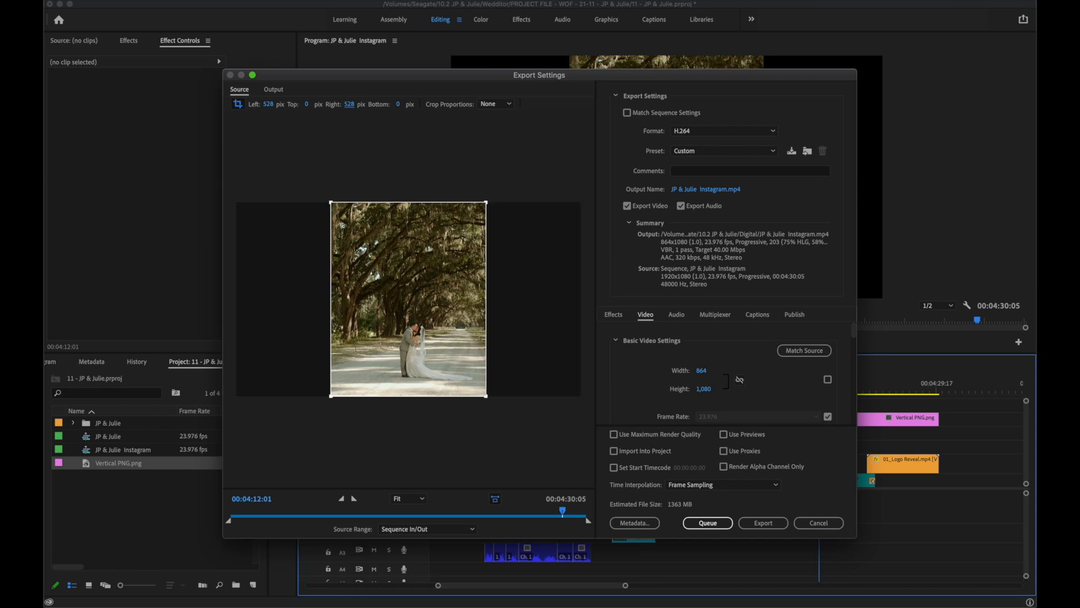
# Check the cropped output and the bitrate settings, and export the video.
pyautogui.click(274, 89)
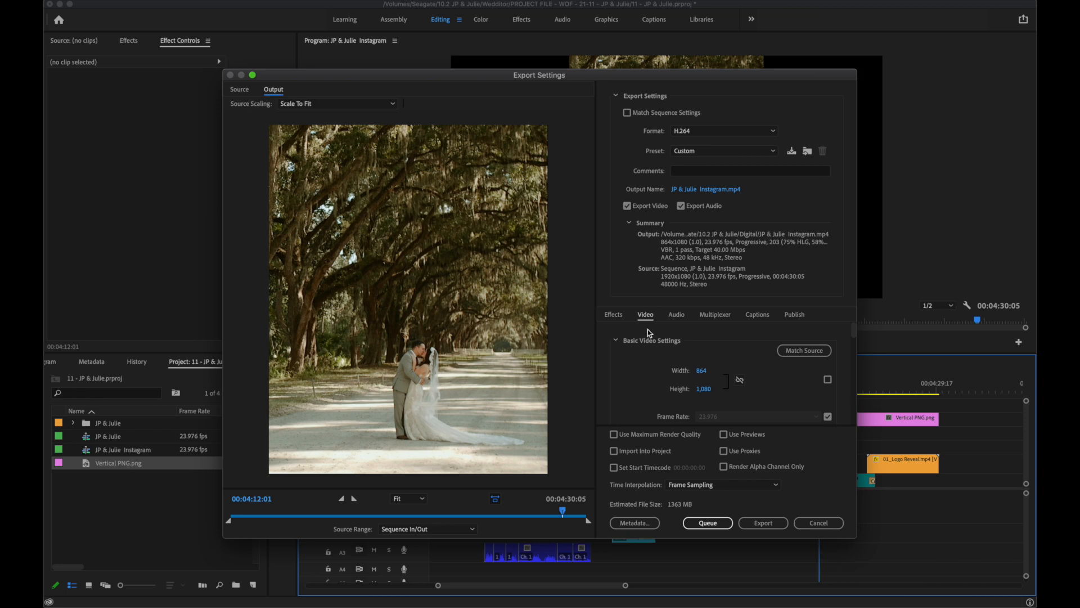
pyautogui.moveTo(854, 332); pyautogui.dragTo(847, 406)
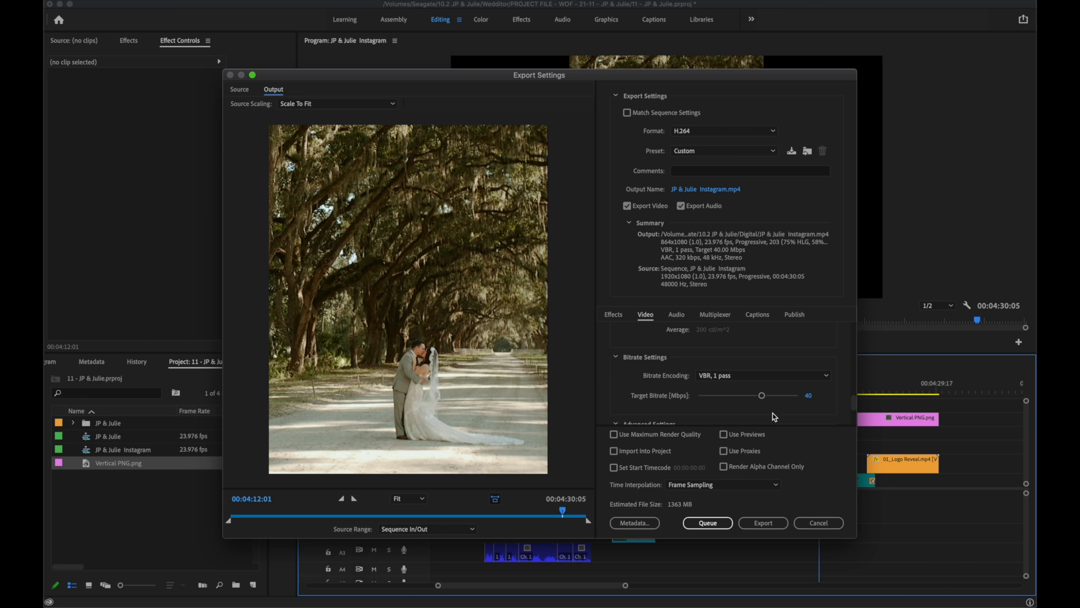
pyautogui.click(758, 523)
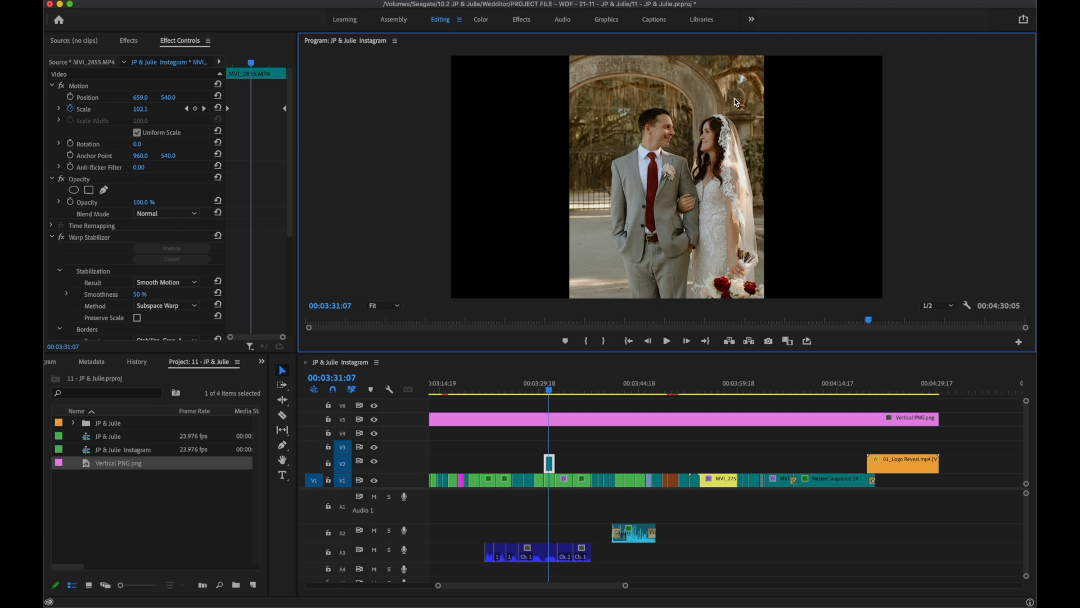
# Export the frame at 00:03:31:07 as a JPEG still to the Desktop.
pyautogui.click(771, 345)
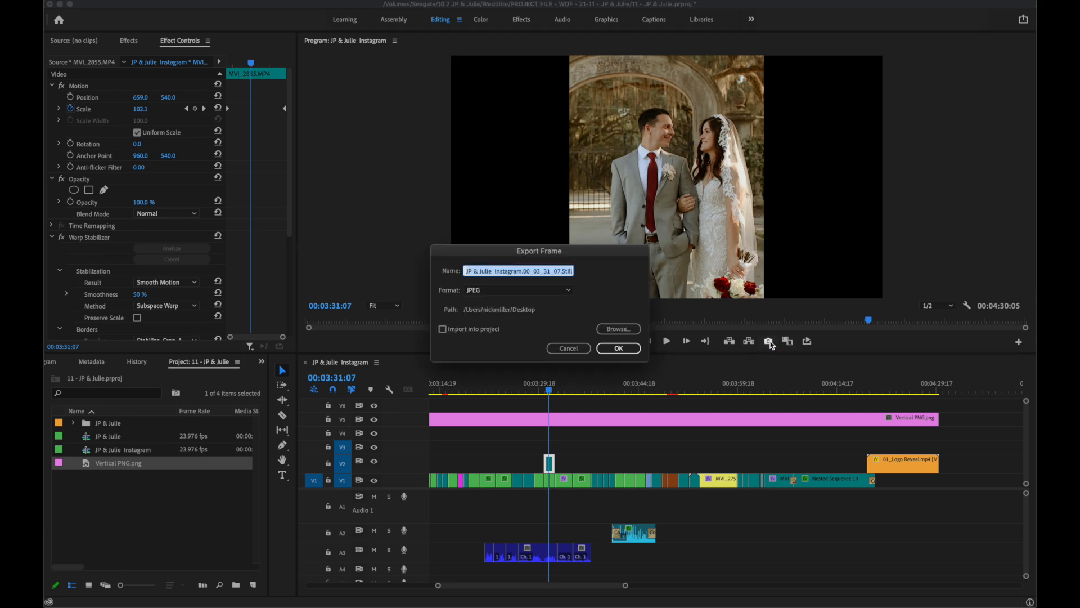
pyautogui.click(626, 351)
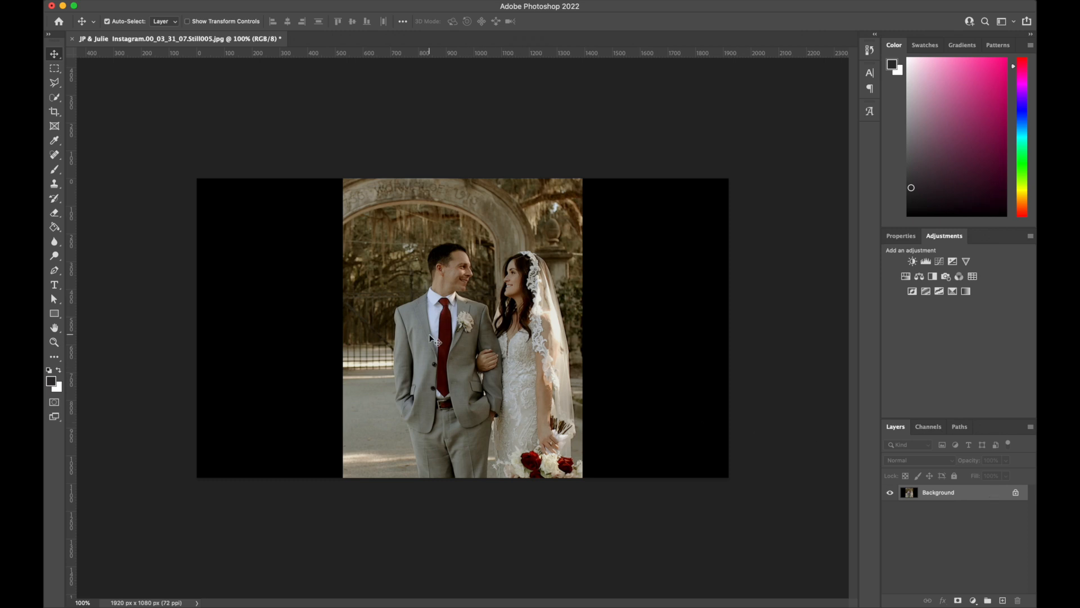
# In Photoshop, apply the Sharpen filter to the exported still.
pyautogui.click(318, 0)
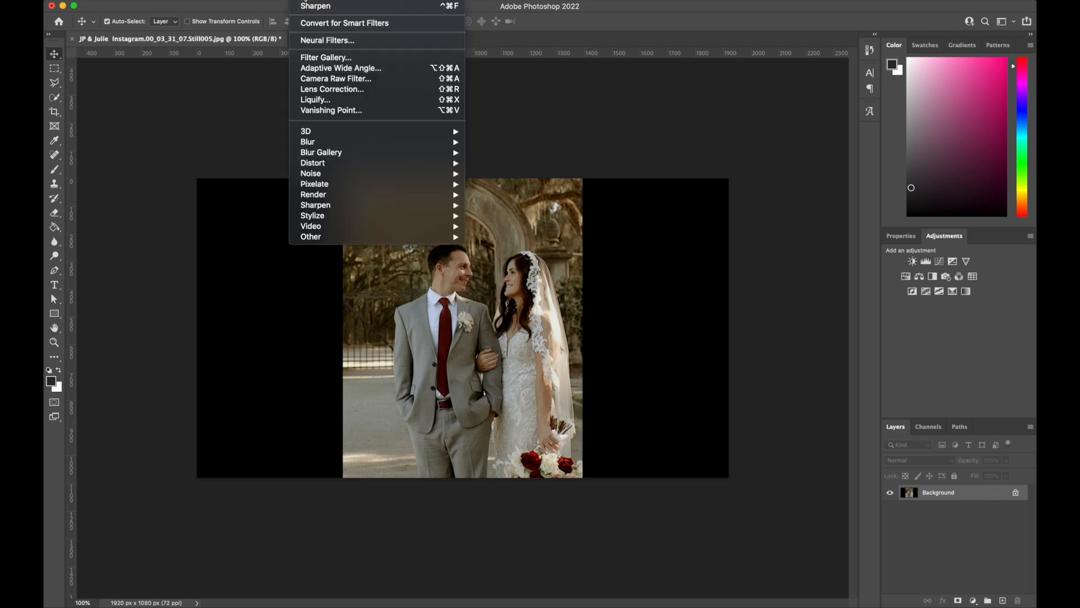
pyautogui.click(324, 7)
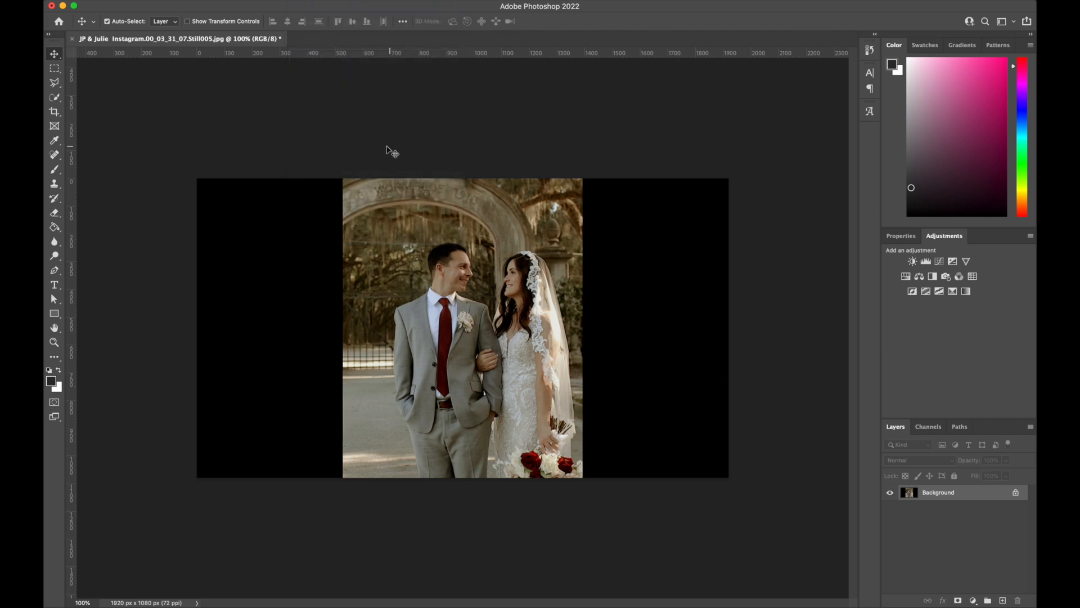
# Crop the still to a 4:5 ratio and save it as a progressive JPEG at maximum quality 12.
pyautogui.click(54, 111)
pyautogui.click(169, 22)
pyautogui.write('4')
pyautogui.click(229, 23)
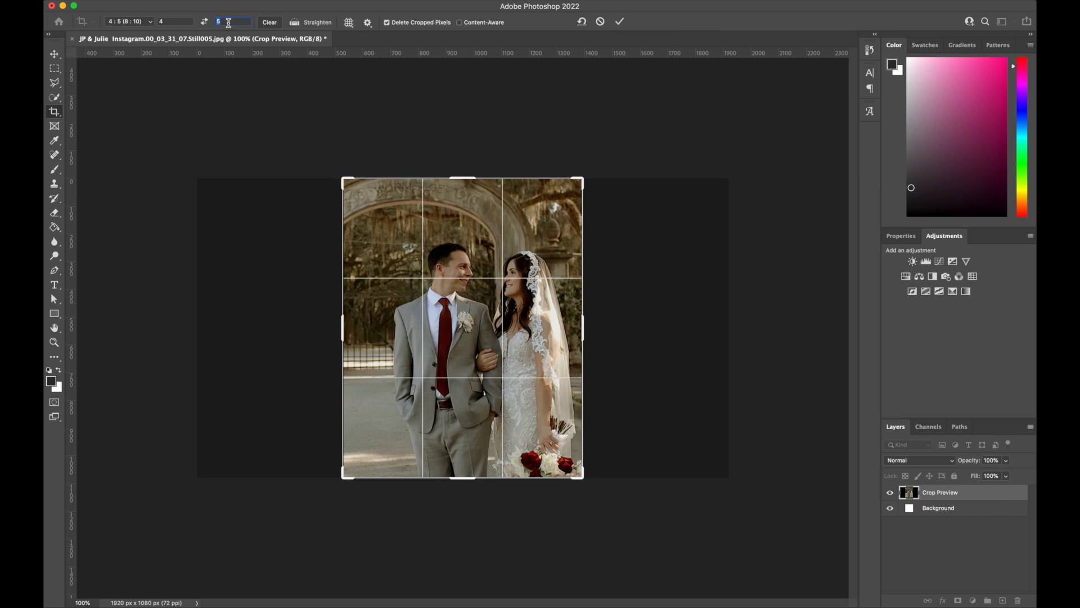
pyautogui.write('5')
pyautogui.press('Return')
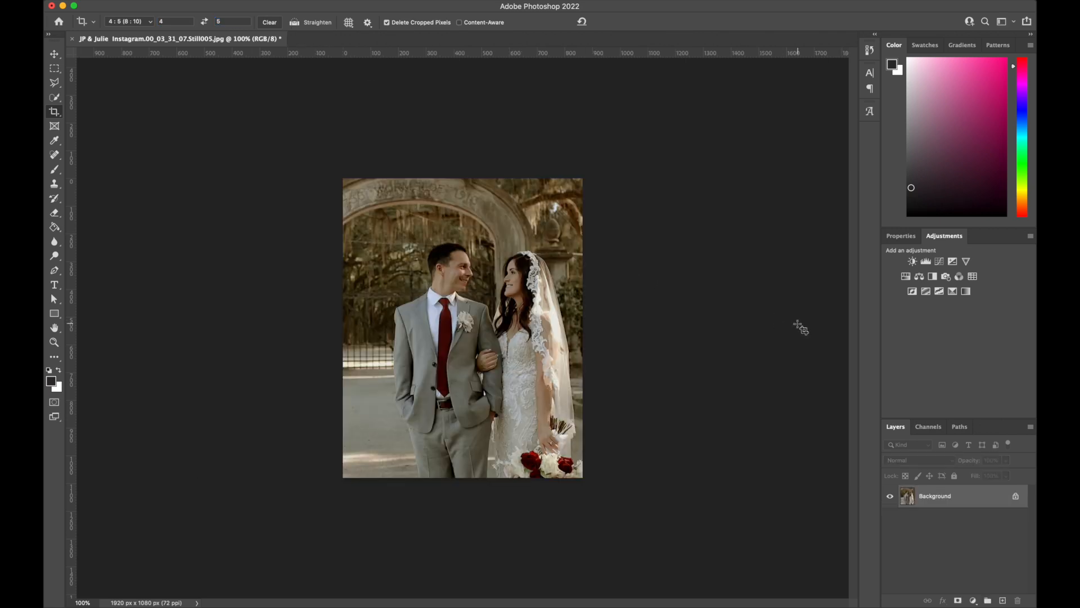
pyautogui.press('super+s')
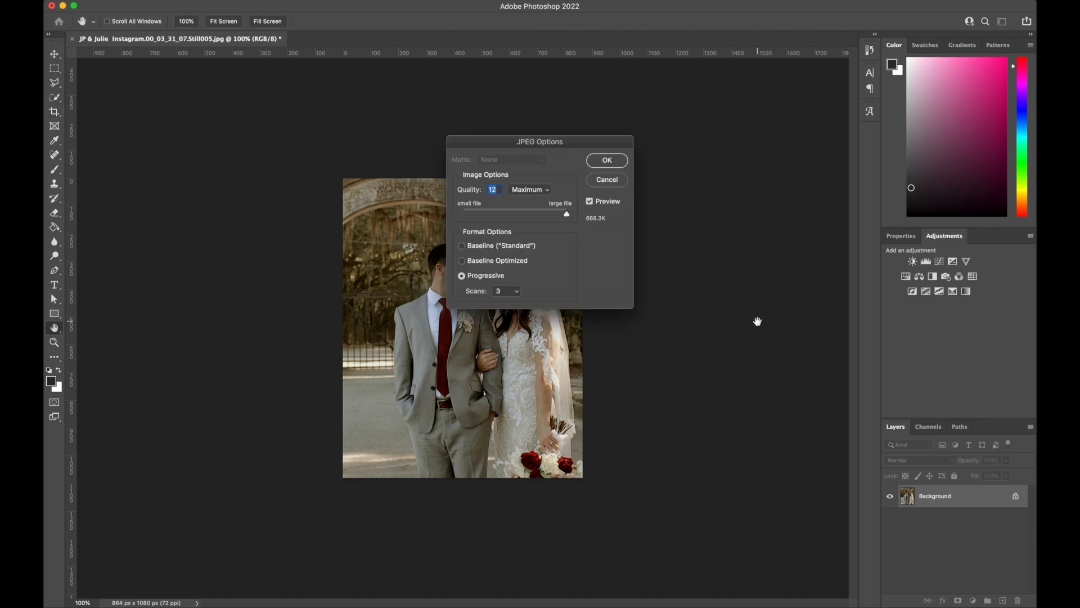
pyautogui.click(606, 161)
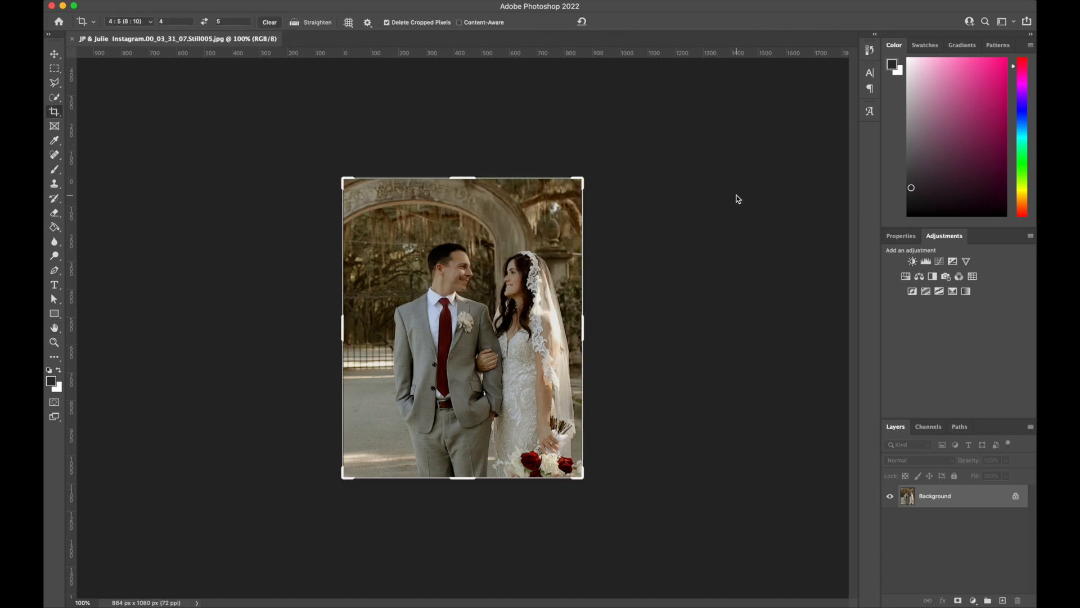